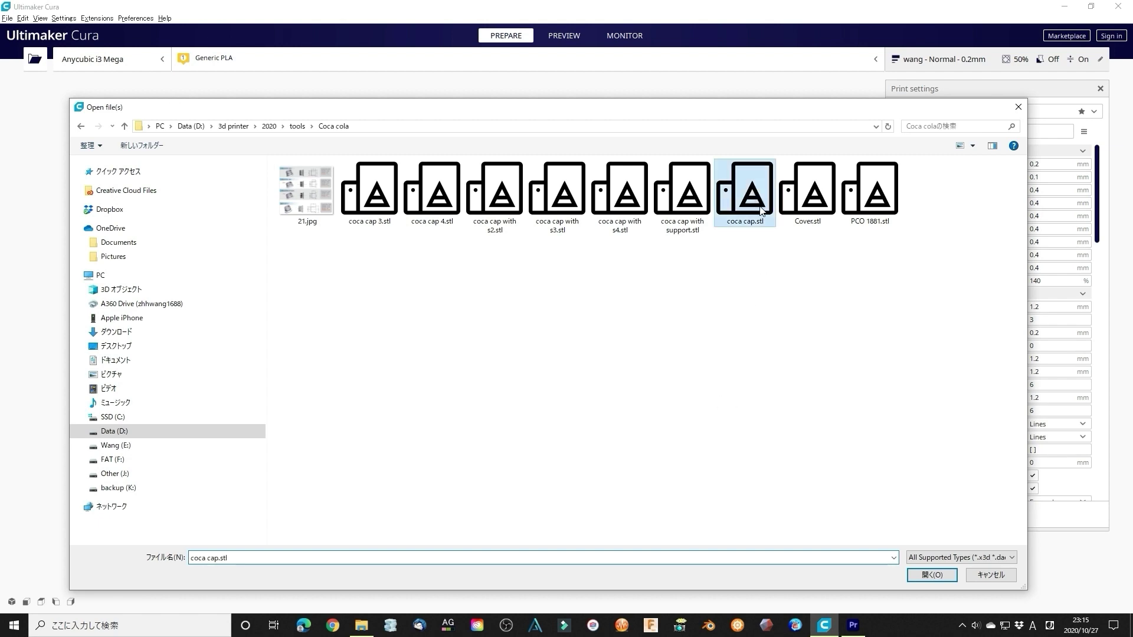
Load coca cap.stl with Generate Support on, slice it, and preview its lower layers.
{"action": "left_click", "coordinate": [935, 575]}
{"action": "scroll", "coordinate": [623, 524], "scroll_direction": "up", "scroll_amount": 3}
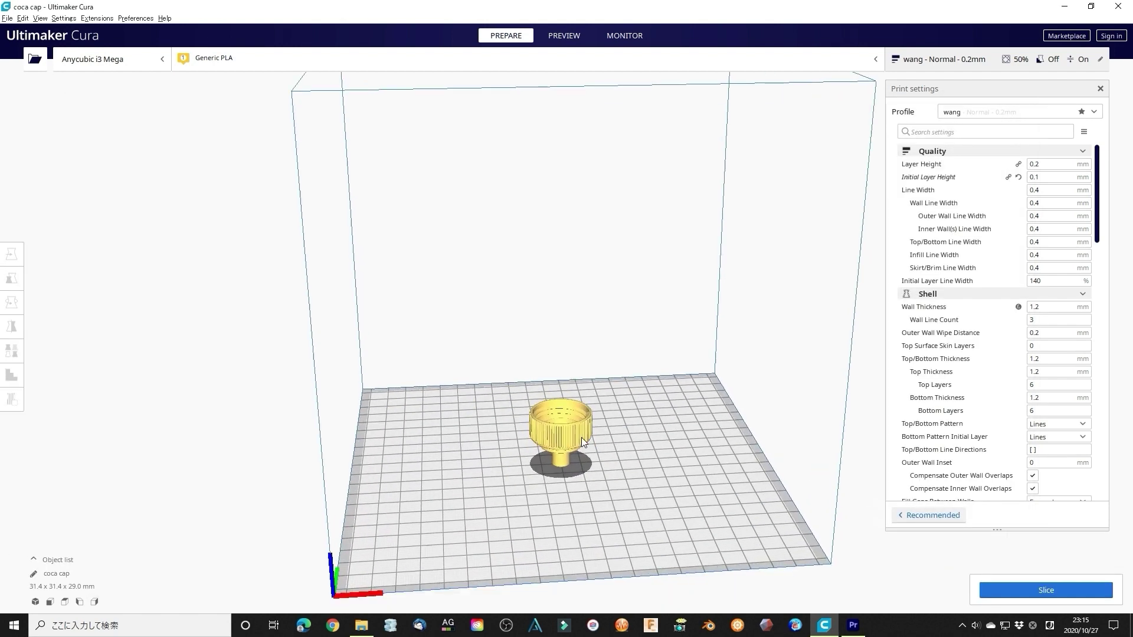
{"action": "scroll", "coordinate": [581, 437], "scroll_direction": "up", "scroll_amount": 3}
{"action": "scroll", "coordinate": [568, 401], "scroll_direction": "up", "scroll_amount": 3}
{"action": "scroll", "coordinate": [590, 434], "scroll_direction": "up", "scroll_amount": 2}
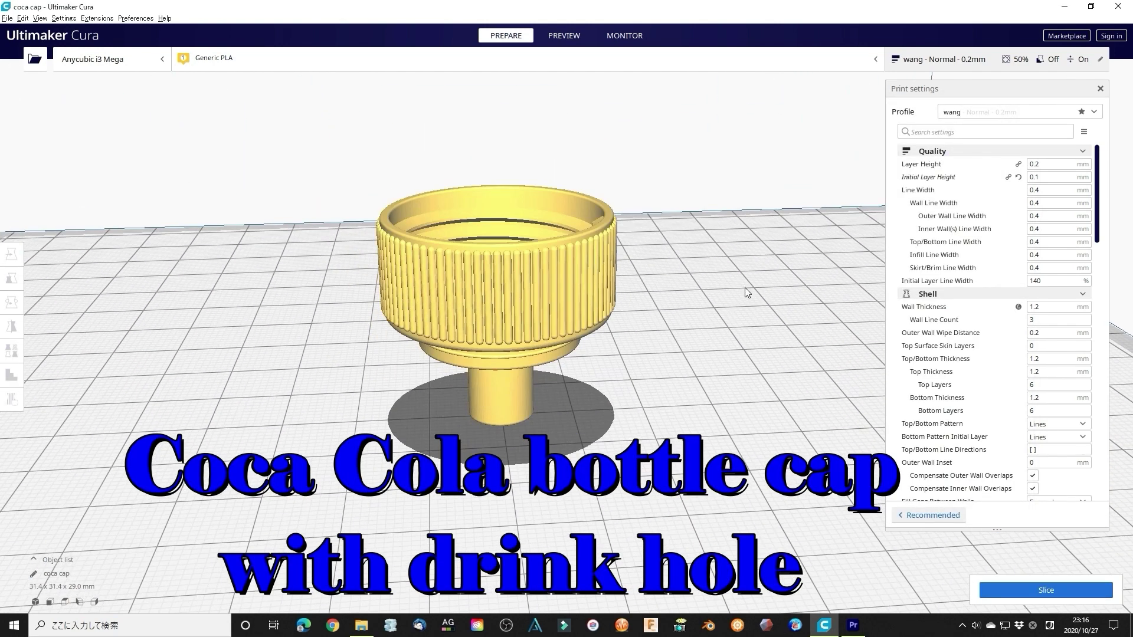
{"action": "scroll", "coordinate": [1044, 396], "scroll_direction": "down", "scroll_amount": 5}
{"action": "scroll", "coordinate": [1052, 430], "scroll_direction": "down", "scroll_amount": 5}
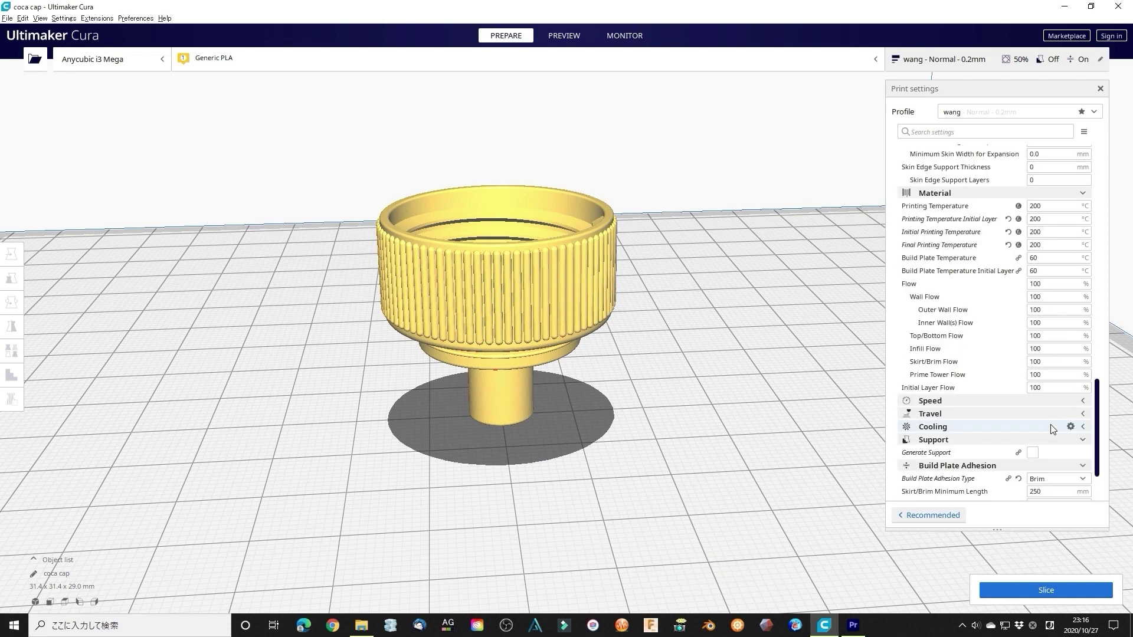
{"action": "left_click", "coordinate": [1033, 454]}
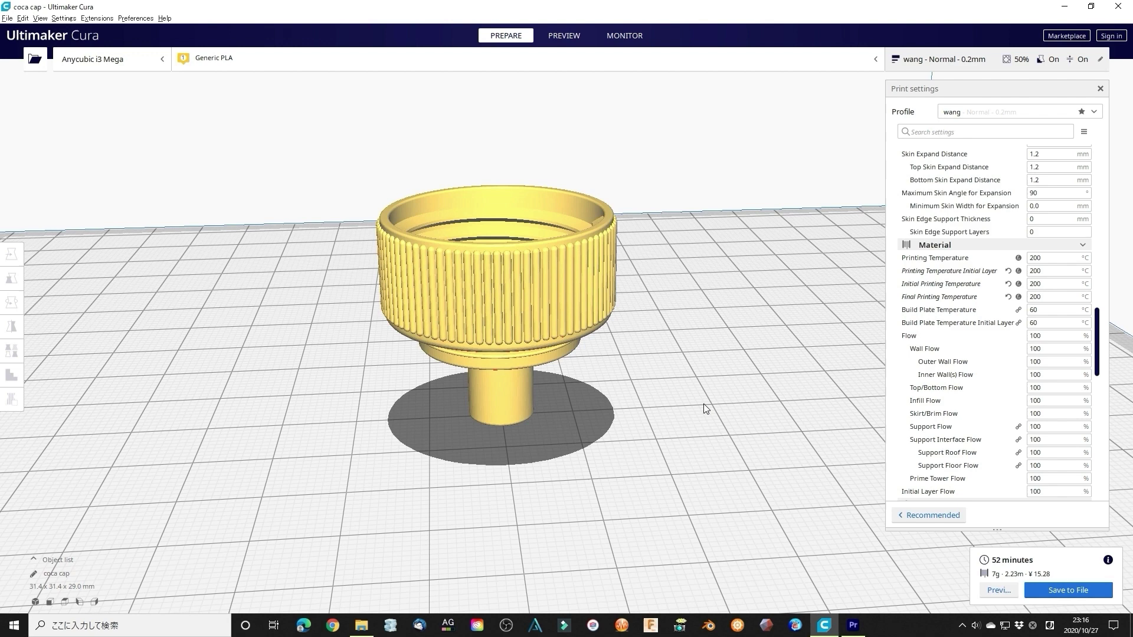
{"action": "left_click", "coordinate": [566, 37]}
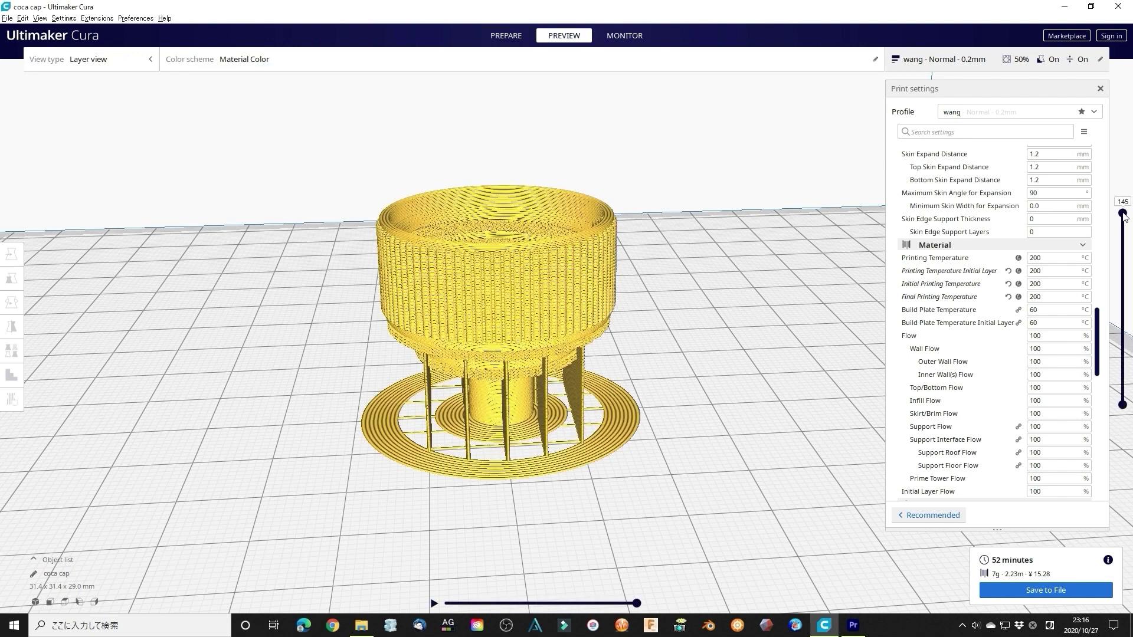
{"action": "left_click_drag", "start_coordinate": [1125, 218], "coordinate": [1127, 387]}
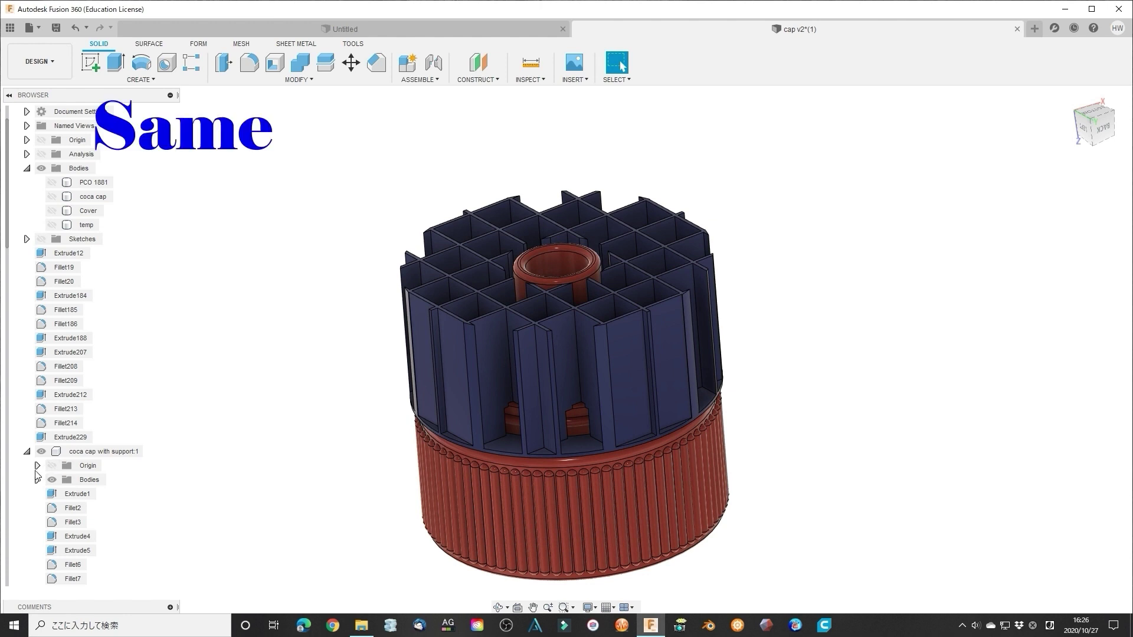
{"action": "left_click", "coordinate": [62, 507]}
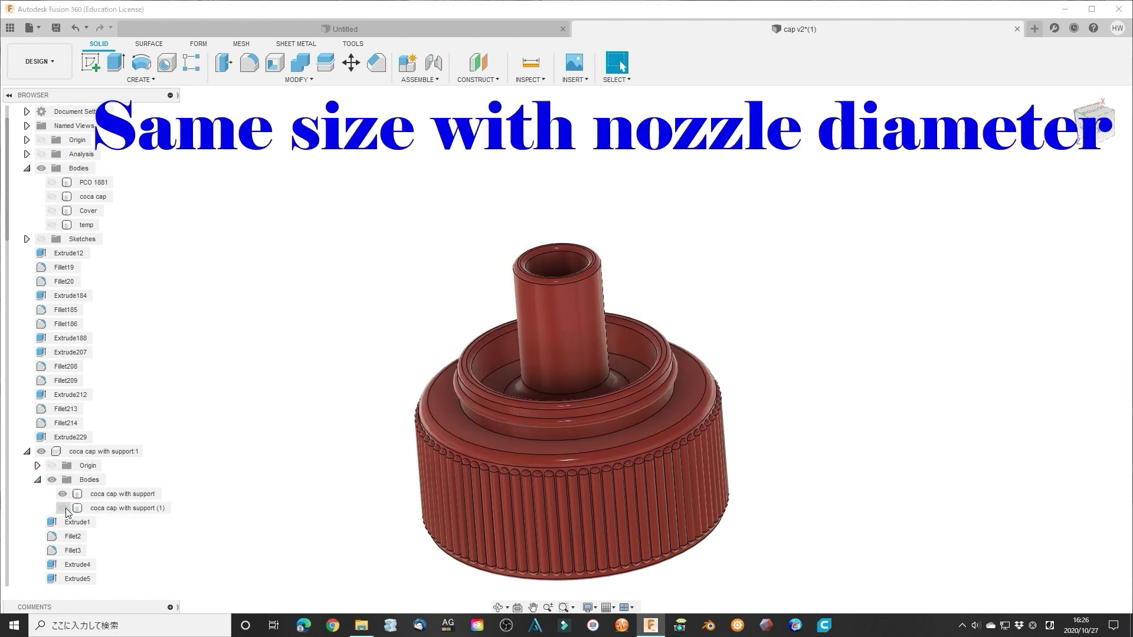
{"action": "left_click", "coordinate": [63, 508]}
Load 'coca cap with support', slice it, and preview only its lowest layers.
{"action": "left_click", "coordinate": [7, 18]}
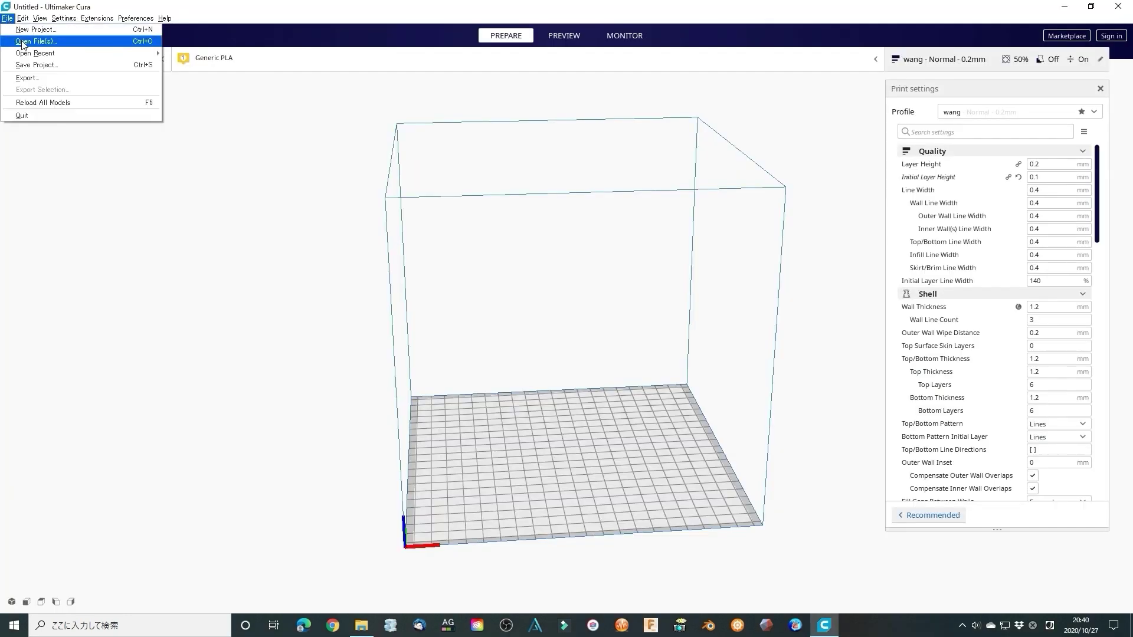
{"action": "left_click", "coordinate": [37, 41]}
{"action": "double_click", "coordinate": [682, 194]}
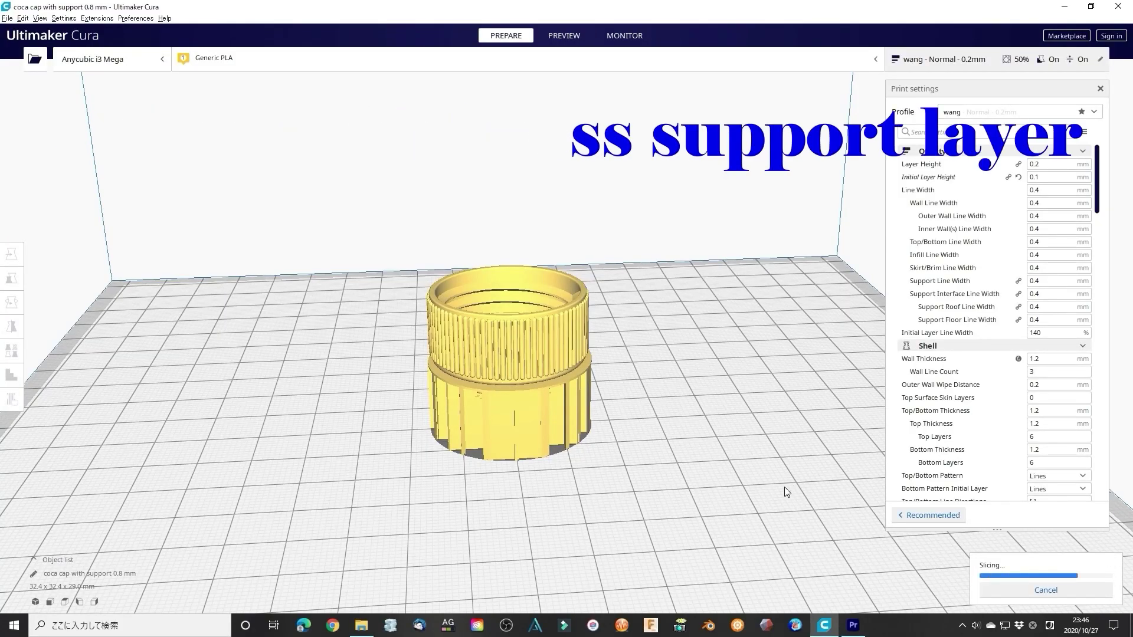
{"action": "left_click", "coordinate": [564, 35]}
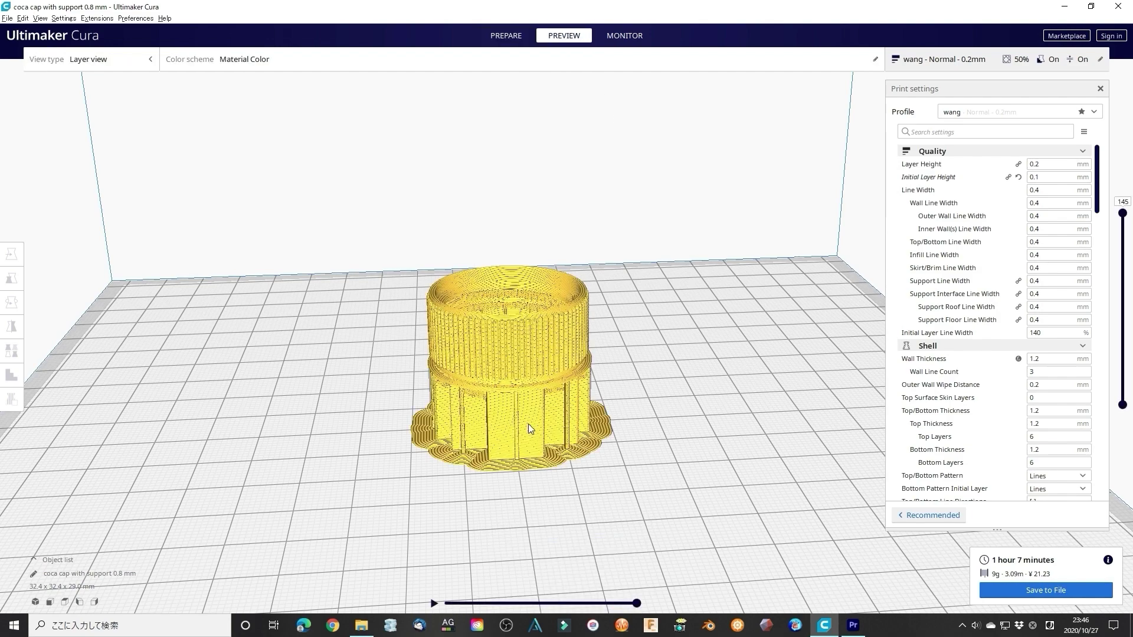
{"action": "scroll", "coordinate": [528, 424], "scroll_direction": "up", "scroll_amount": 3}
{"action": "scroll", "coordinate": [585, 391], "scroll_direction": "up", "scroll_amount": 3}
{"action": "left_click_drag", "start_coordinate": [1122, 213], "coordinate": [1127, 410]}
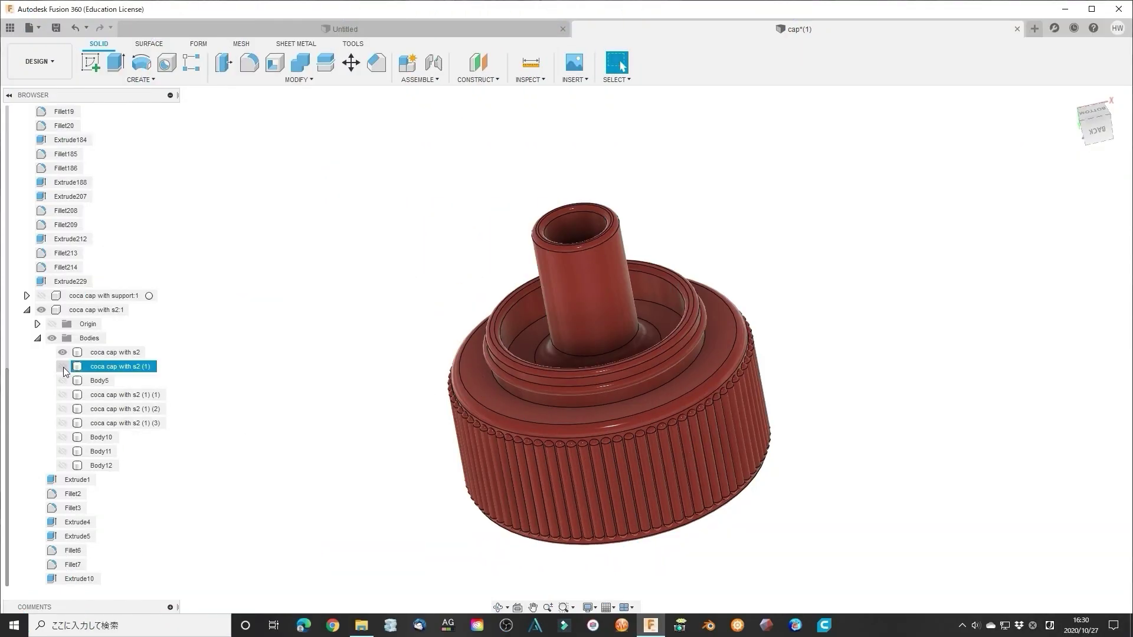
Show the three support brick bodies and view the cap from the front.
{"action": "left_click", "coordinate": [63, 367]}
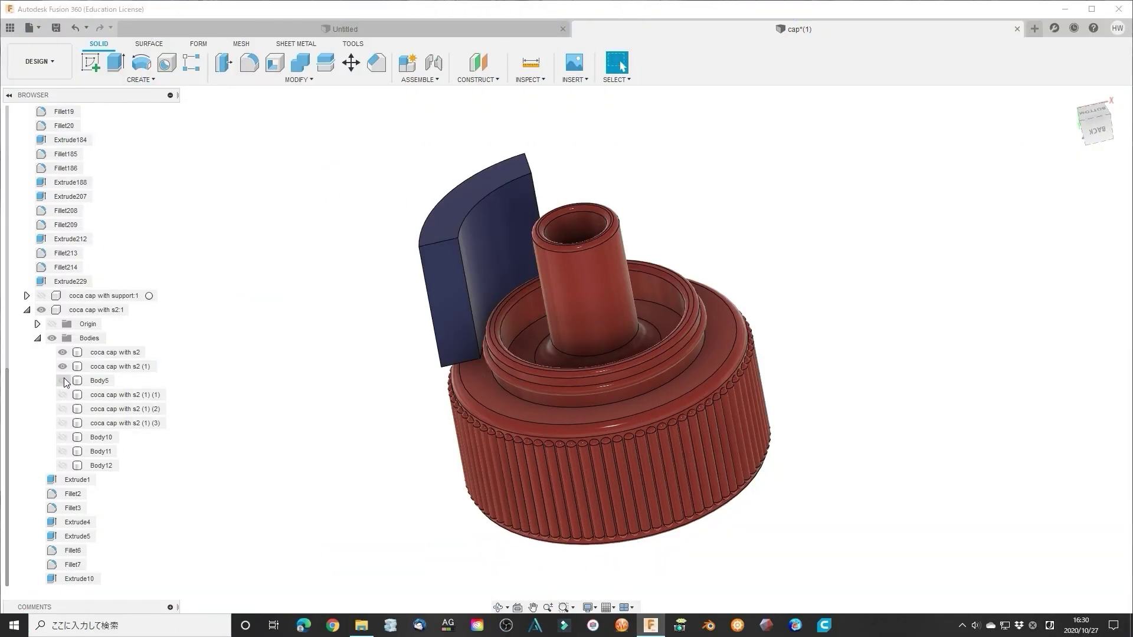
{"action": "left_click", "coordinate": [63, 395]}
{"action": "left_click", "coordinate": [63, 424]}
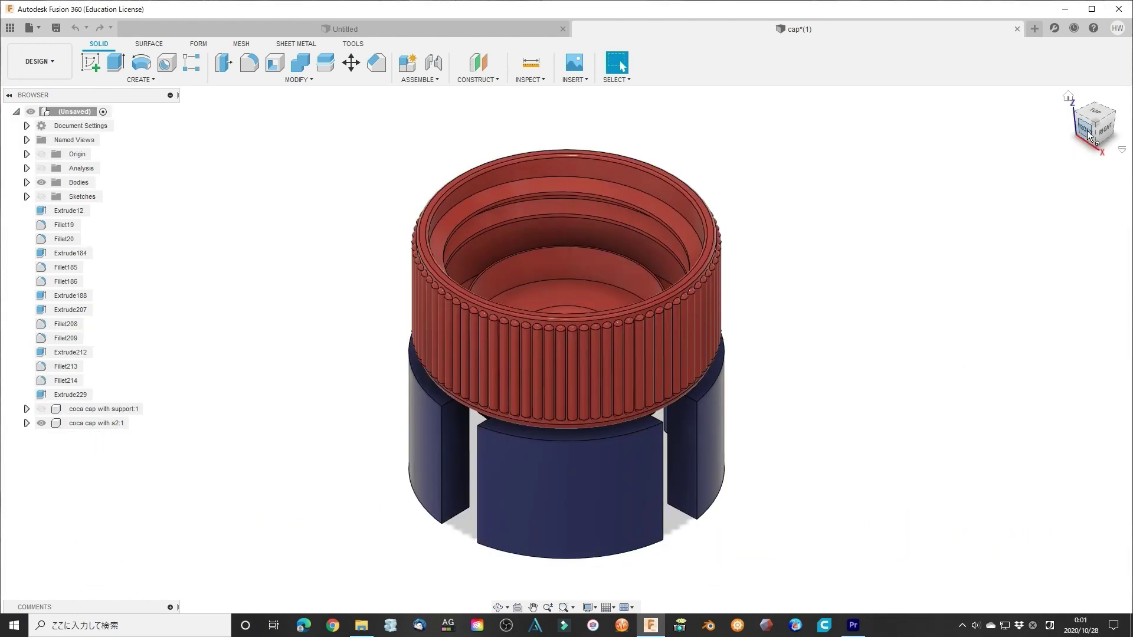
{"action": "left_click", "coordinate": [1087, 134]}
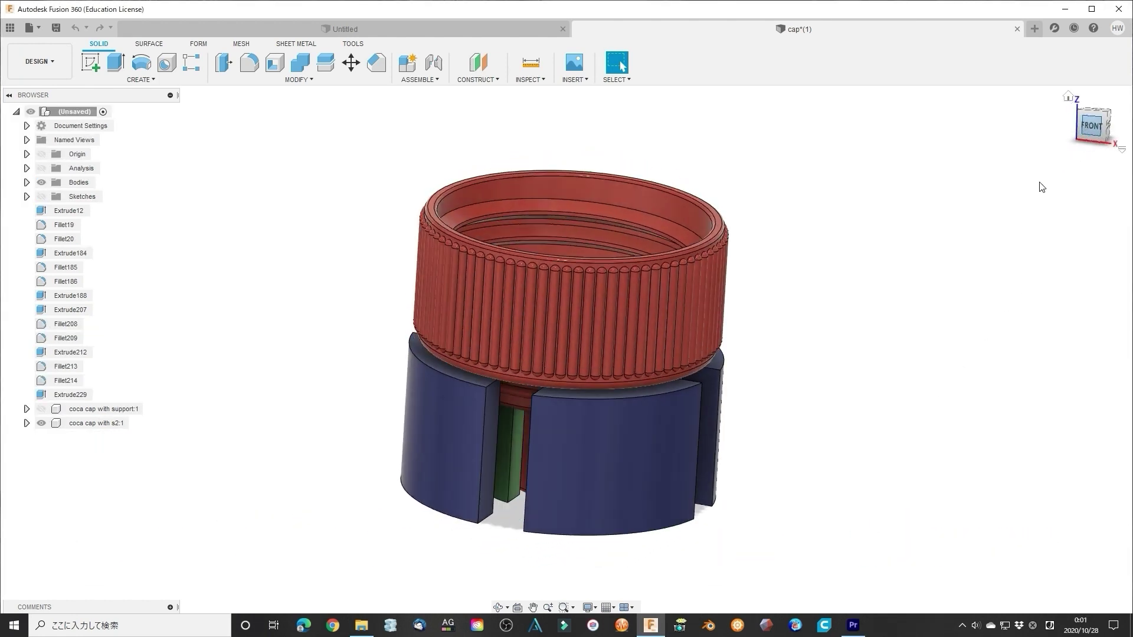
{"action": "scroll", "coordinate": [700, 373], "scroll_direction": "up", "scroll_amount": 3}
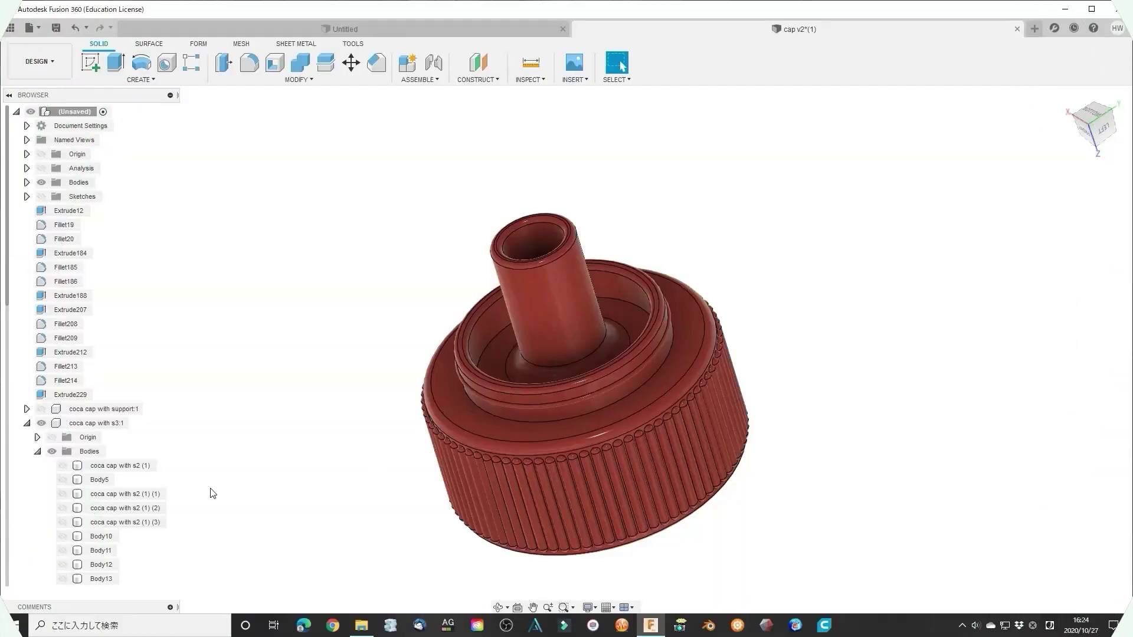
Show the curved support brick bodies in the third cap variant.
{"action": "left_click", "coordinate": [63, 466]}
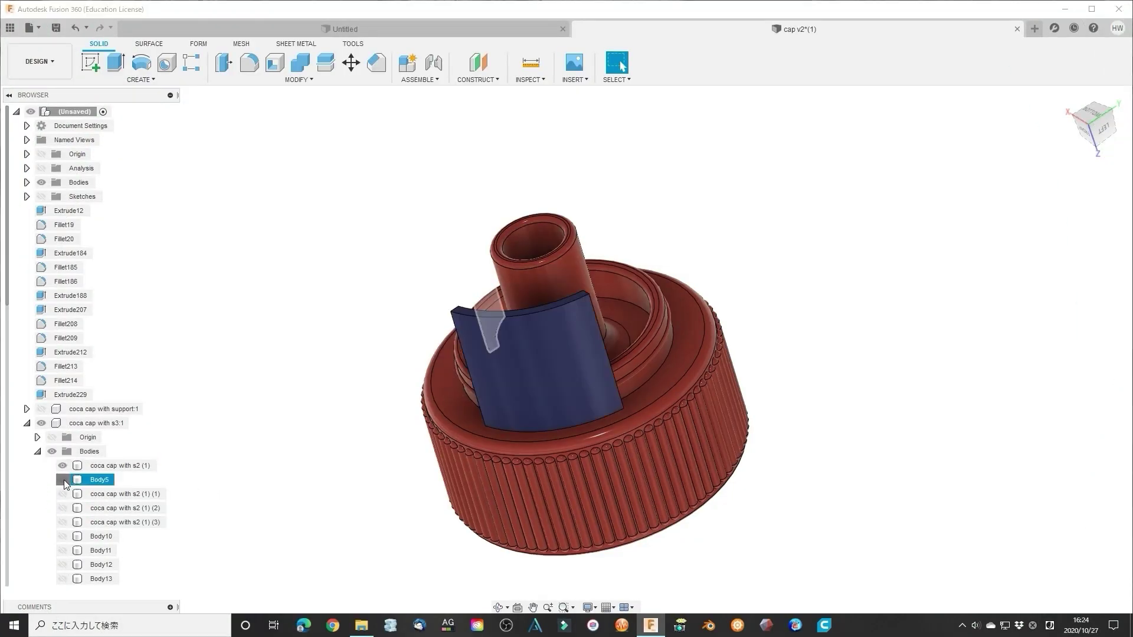
{"action": "left_click", "coordinate": [62, 508]}
{"action": "left_click", "coordinate": [62, 522]}
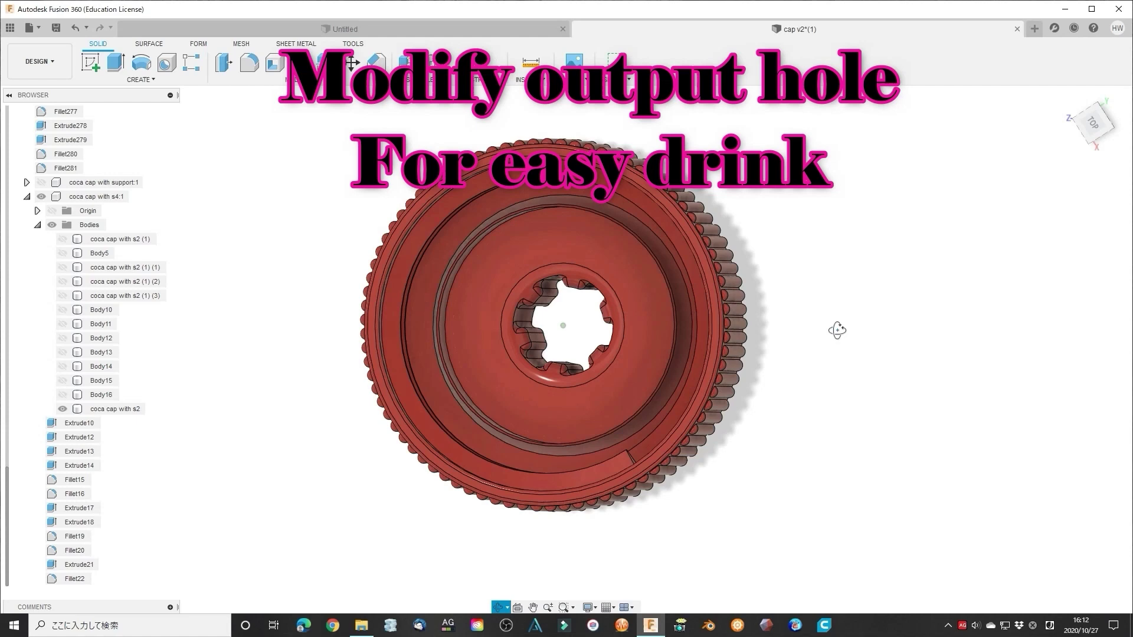
Enable the Analysis section cut on the plain cap and view it face-on.
{"action": "middle_click_drag", "start_coordinate": [853, 351], "coordinate": [829, 487], "text": "shift"}
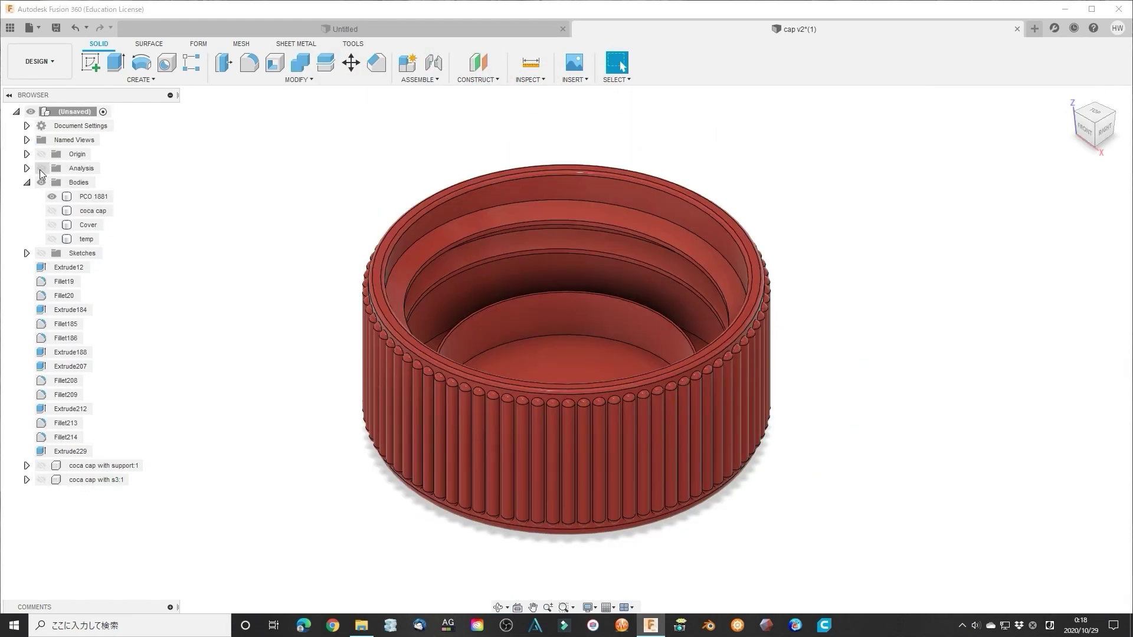
{"action": "left_click", "coordinate": [41, 169]}
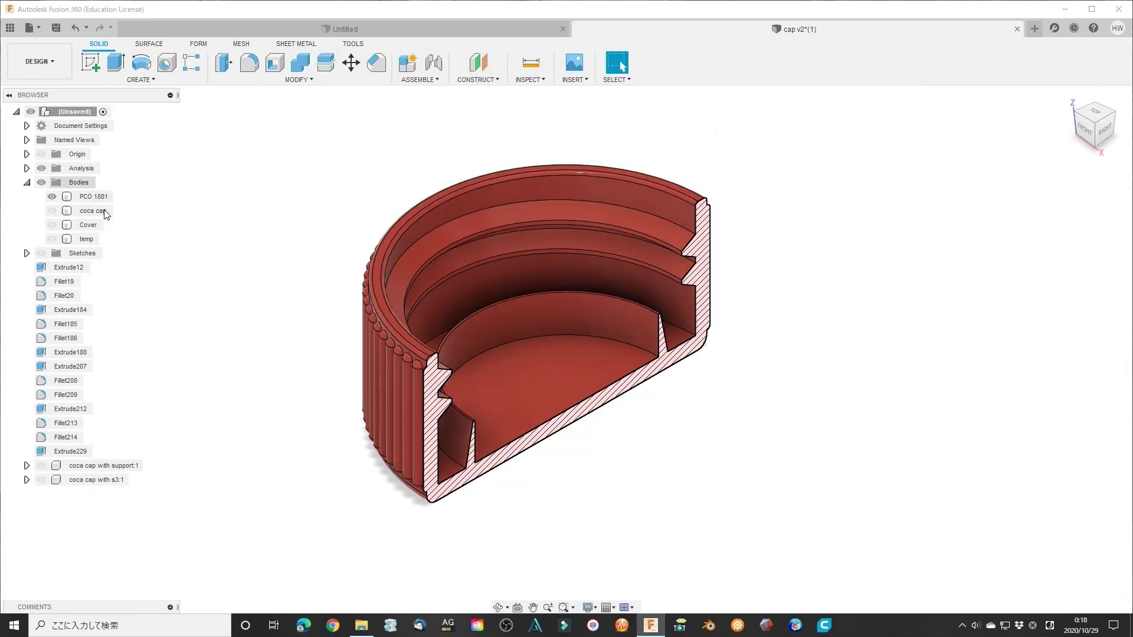
{"action": "left_click", "coordinate": [1082, 137]}
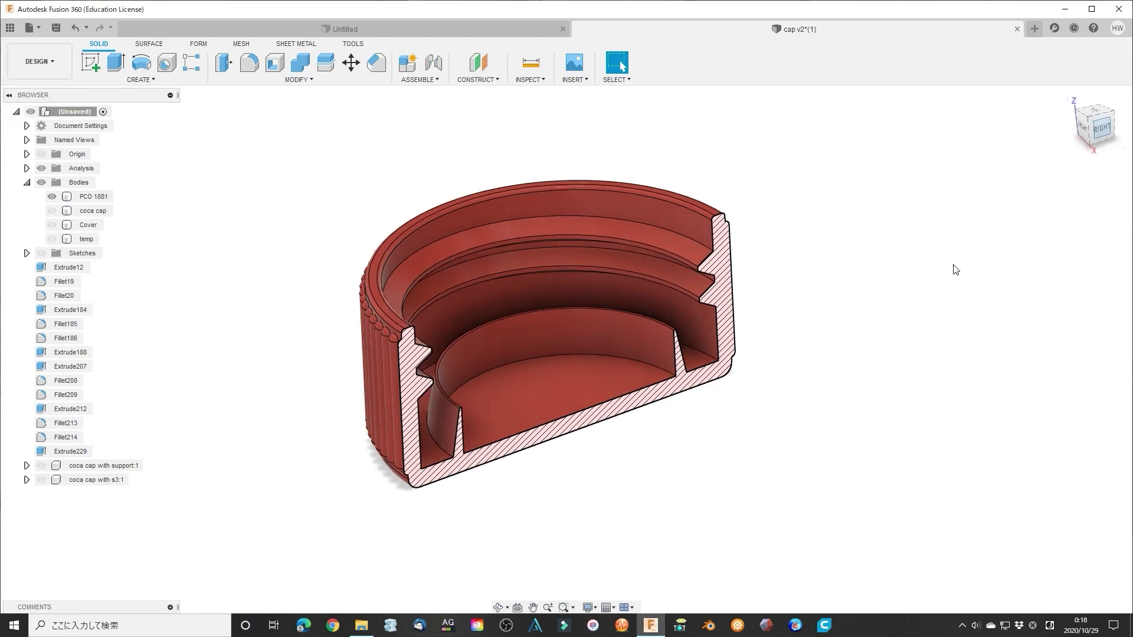